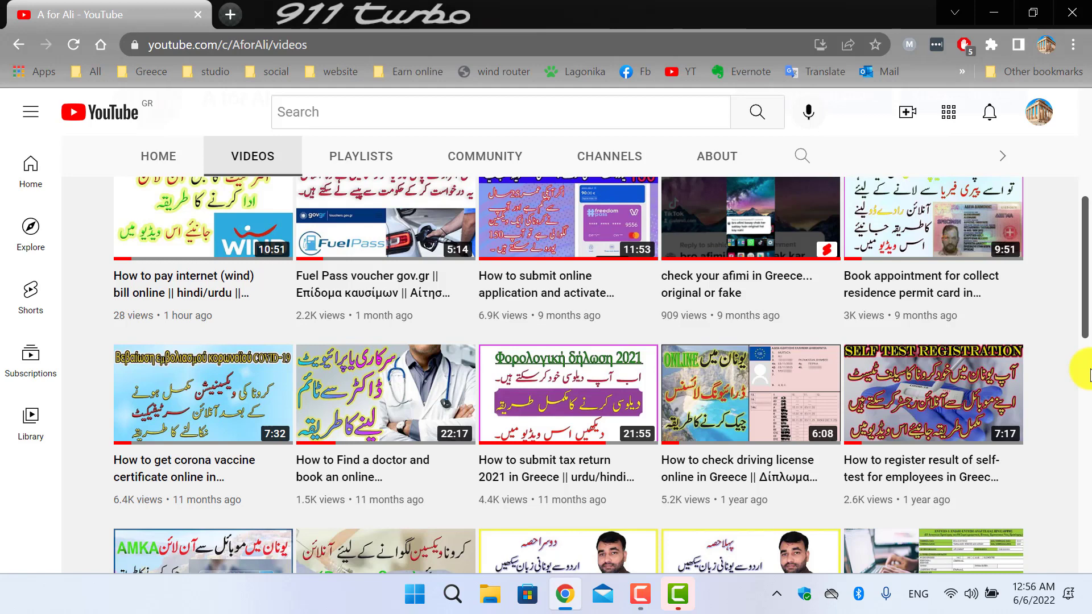
Step: Look through the channel's list of uploaded videos down to the oldest ones
{"action": "scroll", "coordinate": [1088, 375], "scroll_direction": "down", "scroll_amount": 1}
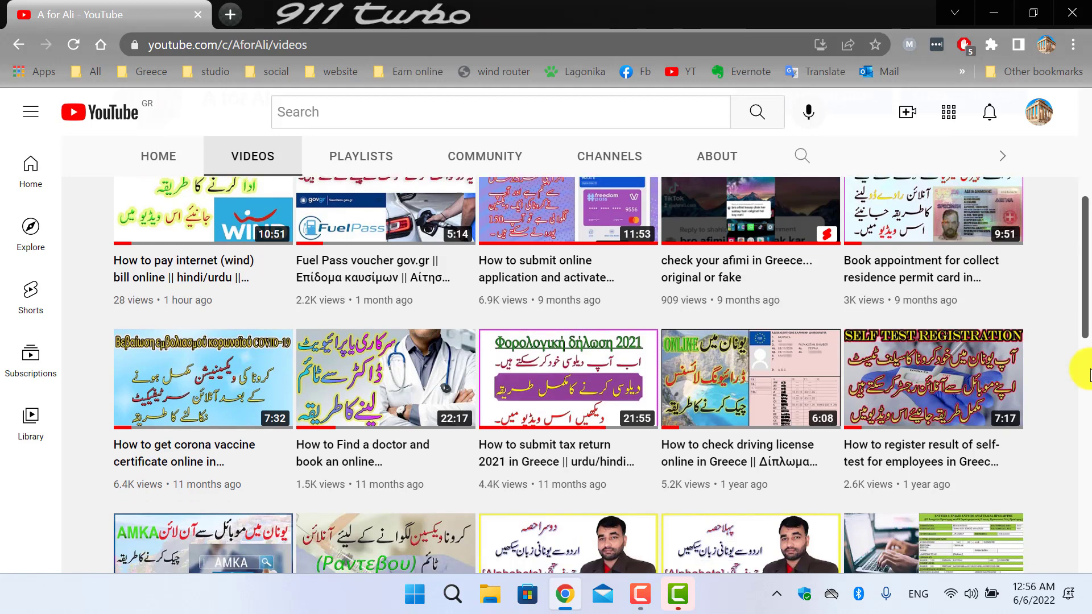
{"action": "scroll", "coordinate": [1088, 375], "scroll_direction": "down", "scroll_amount": 1}
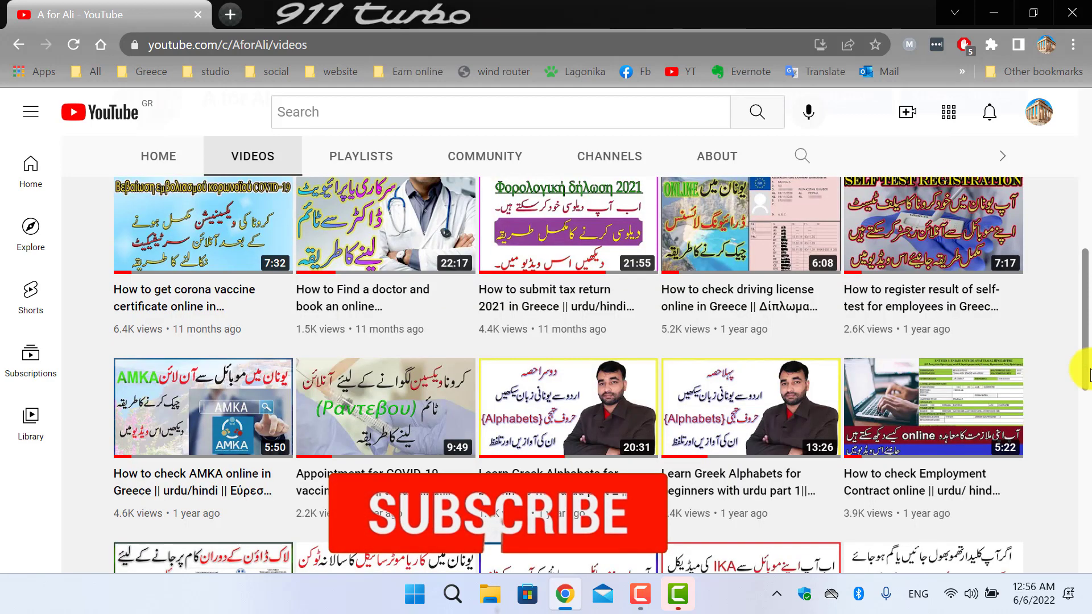
{"action": "scroll", "coordinate": [1088, 376], "scroll_direction": "down", "scroll_amount": 1}
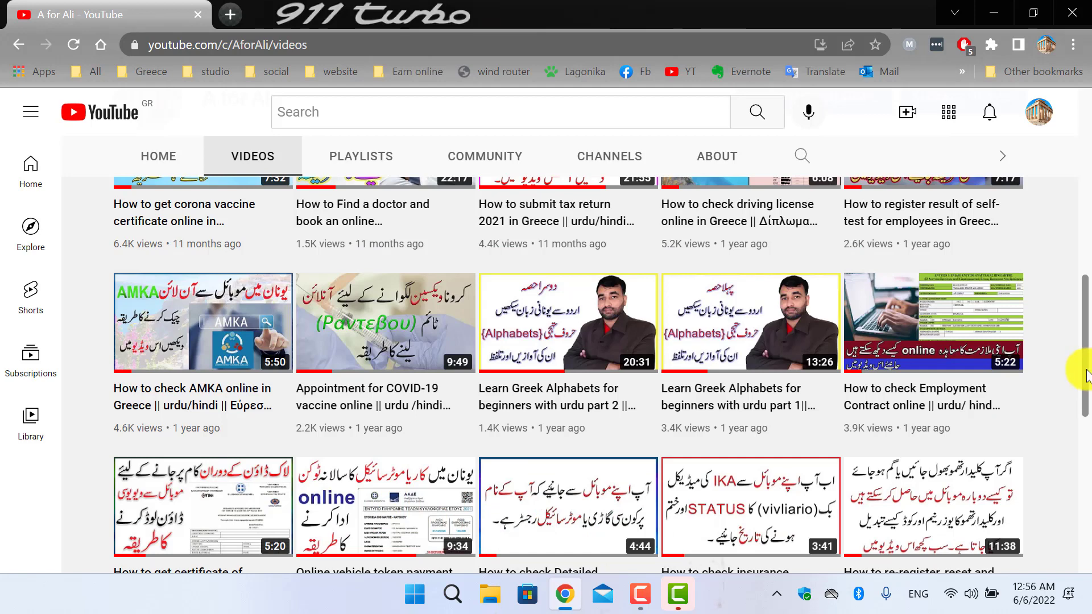
{"action": "scroll", "coordinate": [1086, 376], "scroll_direction": "down", "scroll_amount": 2}
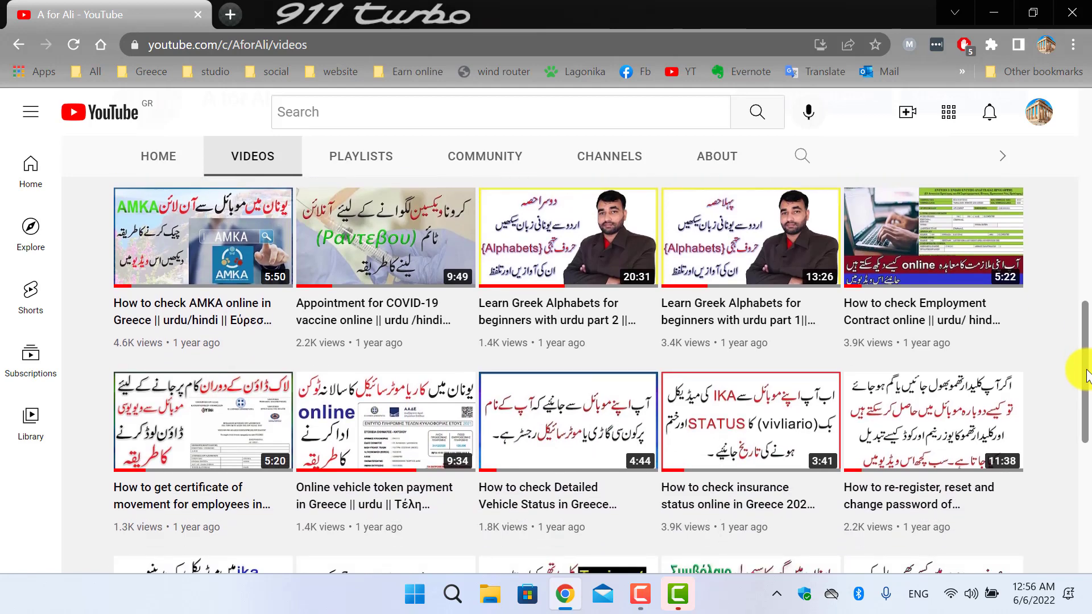
{"action": "scroll", "coordinate": [1086, 375], "scroll_direction": "down", "scroll_amount": 2}
{"action": "scroll", "coordinate": [1086, 375], "scroll_direction": "down", "scroll_amount": 2}
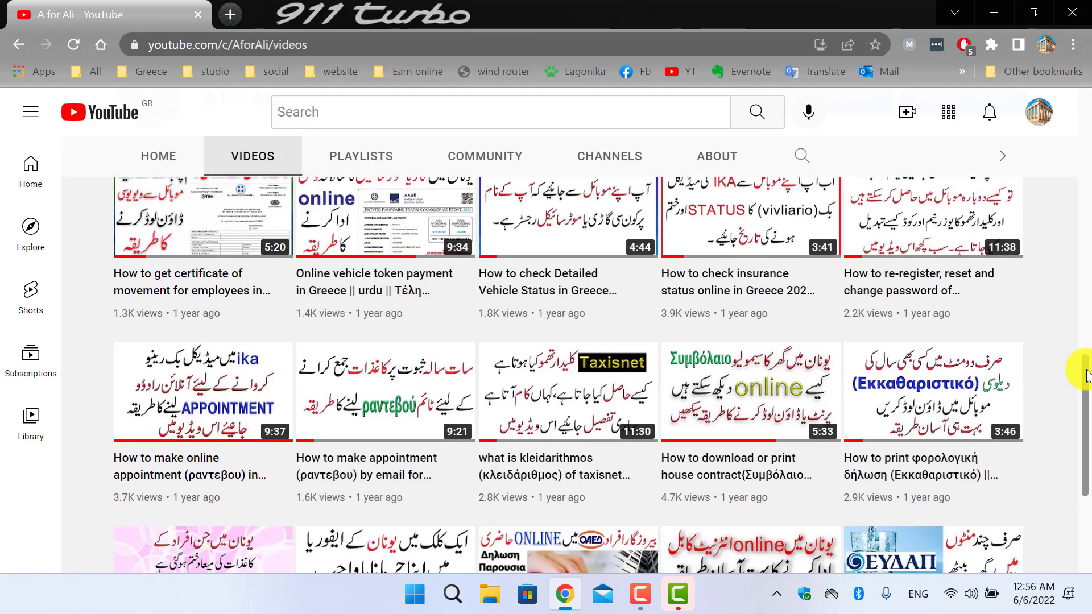
{"action": "scroll", "coordinate": [1086, 375], "scroll_direction": "down", "scroll_amount": 3}
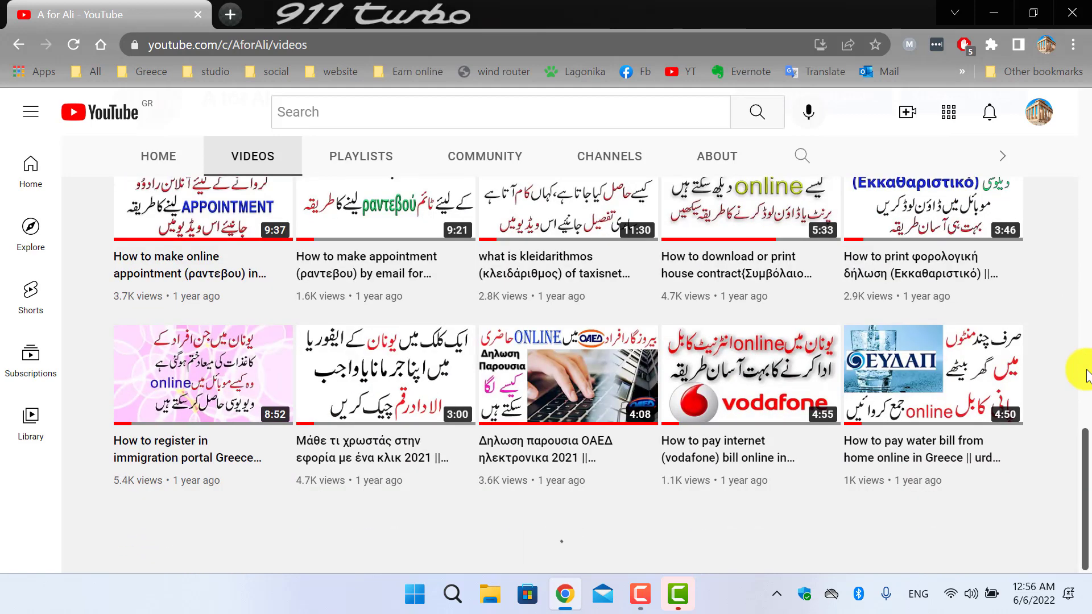
{"action": "scroll", "coordinate": [1086, 375], "scroll_direction": "down", "scroll_amount": 1}
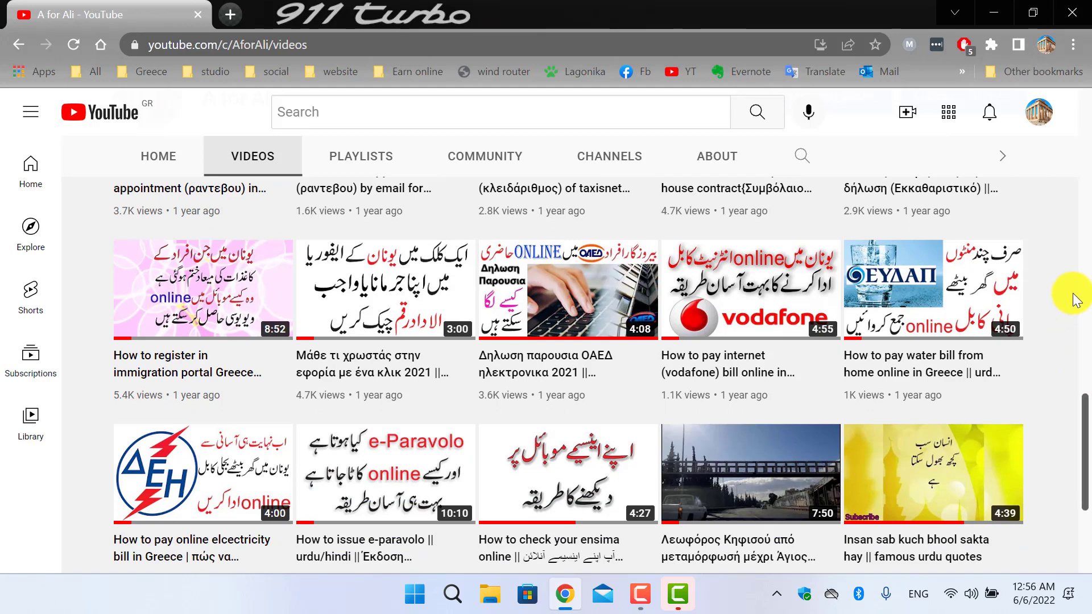
{"action": "scroll", "coordinate": [1074, 299], "scroll_direction": "down", "scroll_amount": 3}
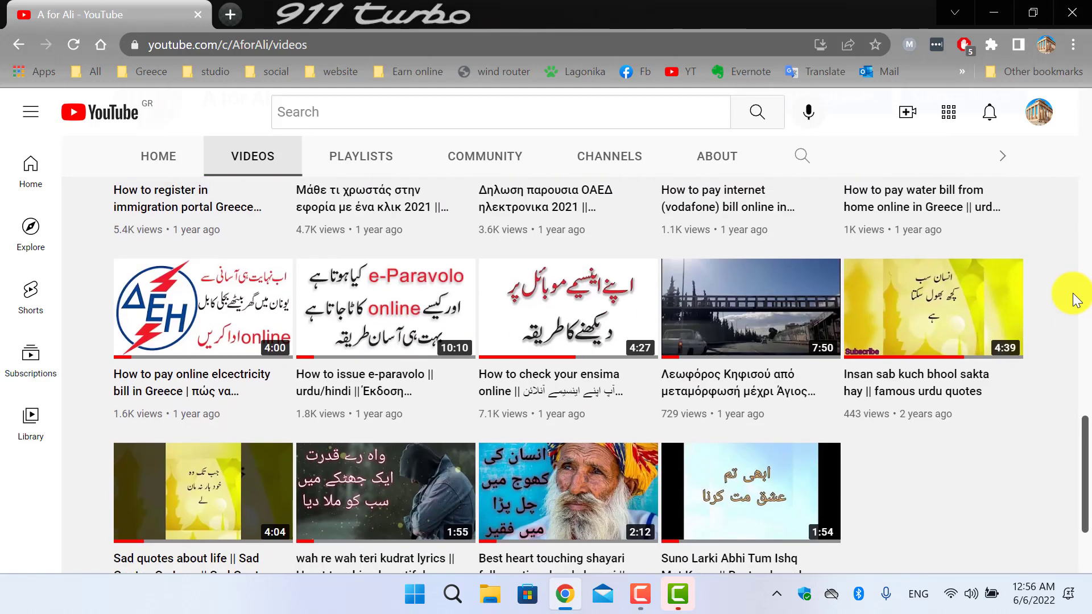
{"action": "scroll", "coordinate": [1074, 300], "scroll_direction": "up", "scroll_amount": 3}
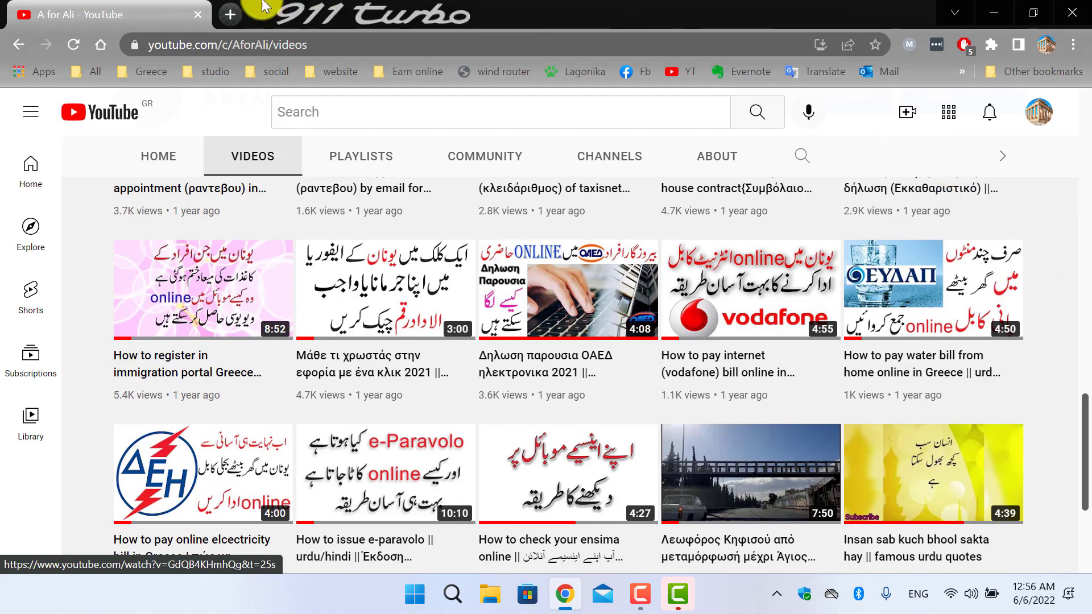
Step: Search Google for "vodafone top up online" in a new browser tab
{"action": "left_click", "coordinate": [220, 17]}
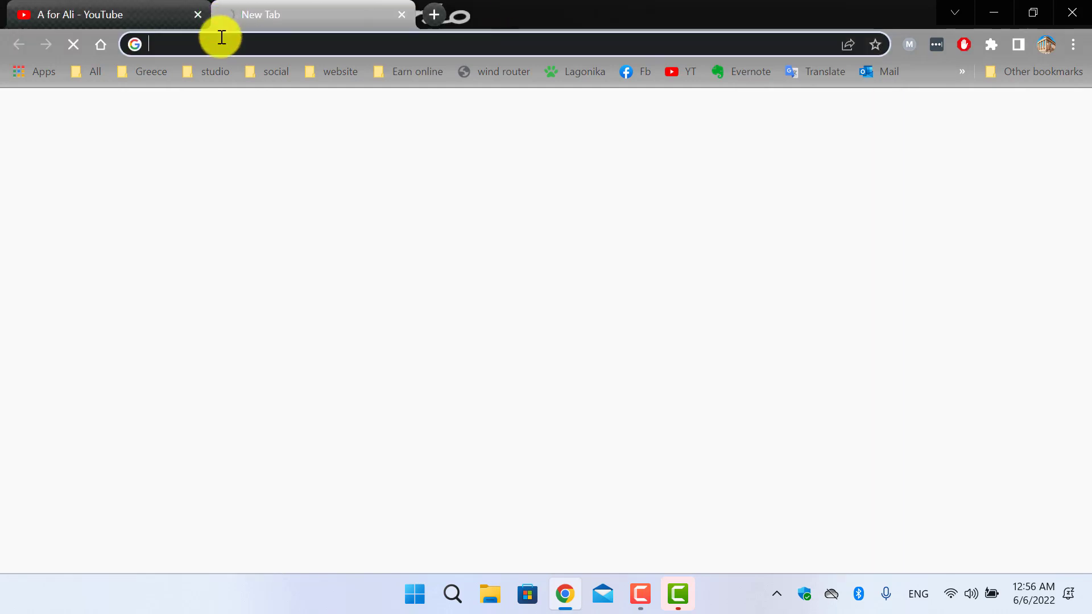
{"action": "left_click", "coordinate": [244, 44]}
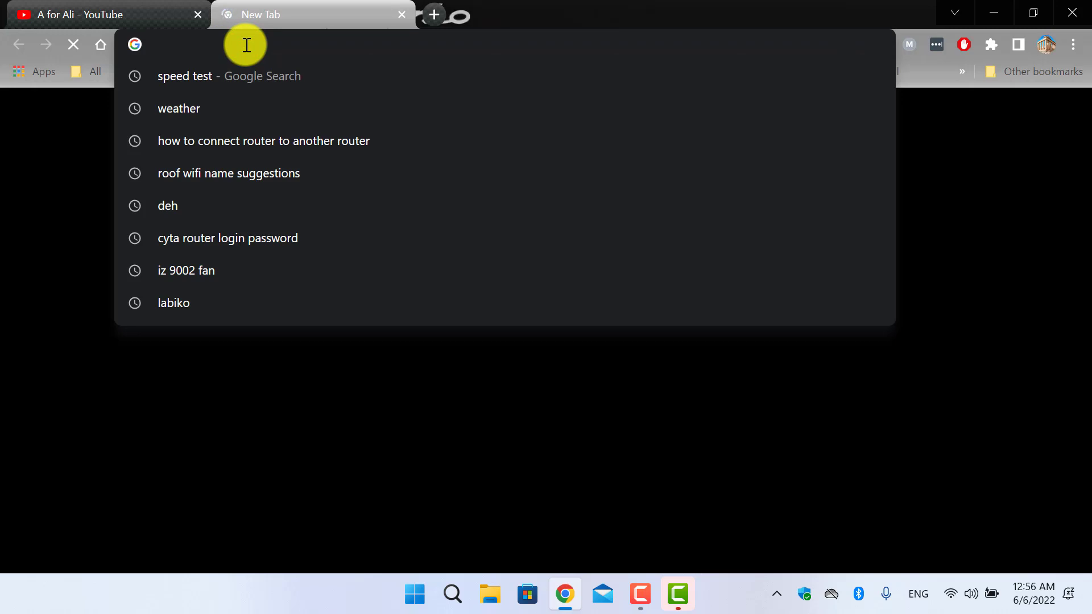
{"action": "type", "text": "v"}
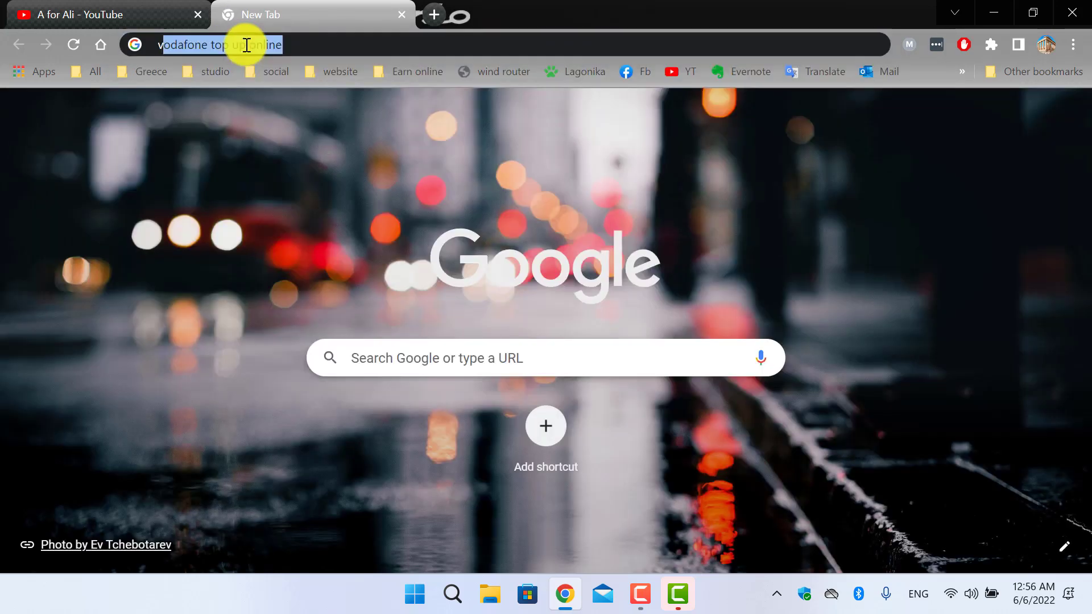
{"action": "type", "text": "odafo"}
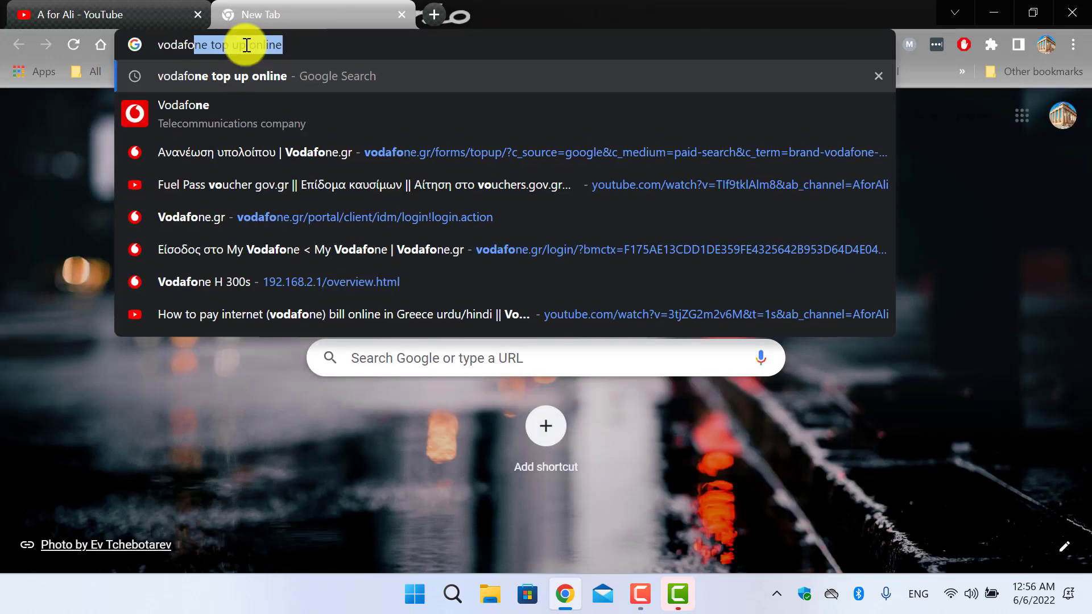
{"action": "type", "text": "ne"}
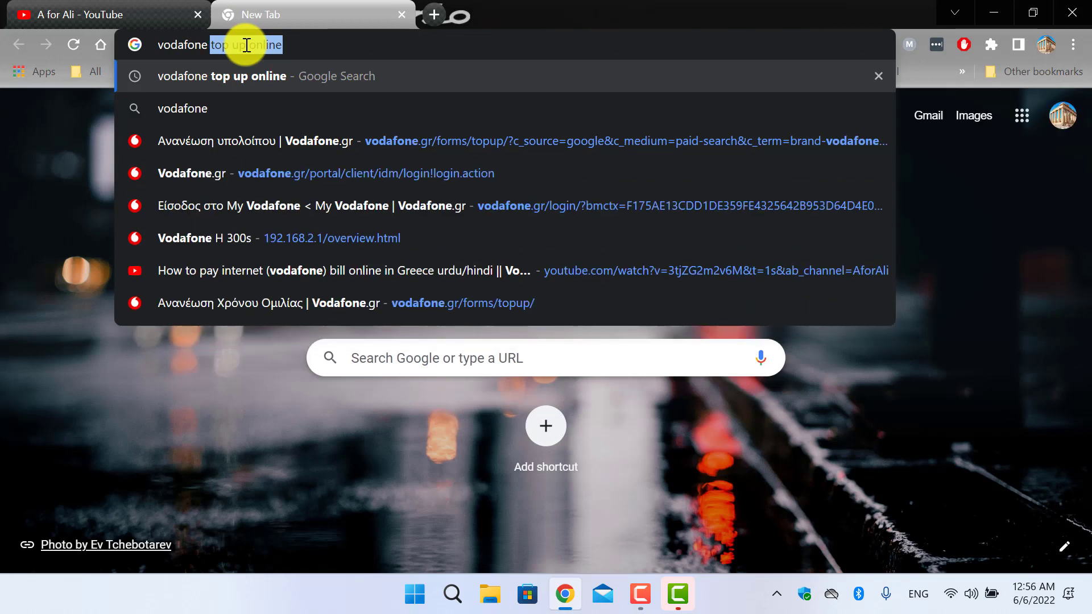
{"action": "left_click", "coordinate": [233, 76]}
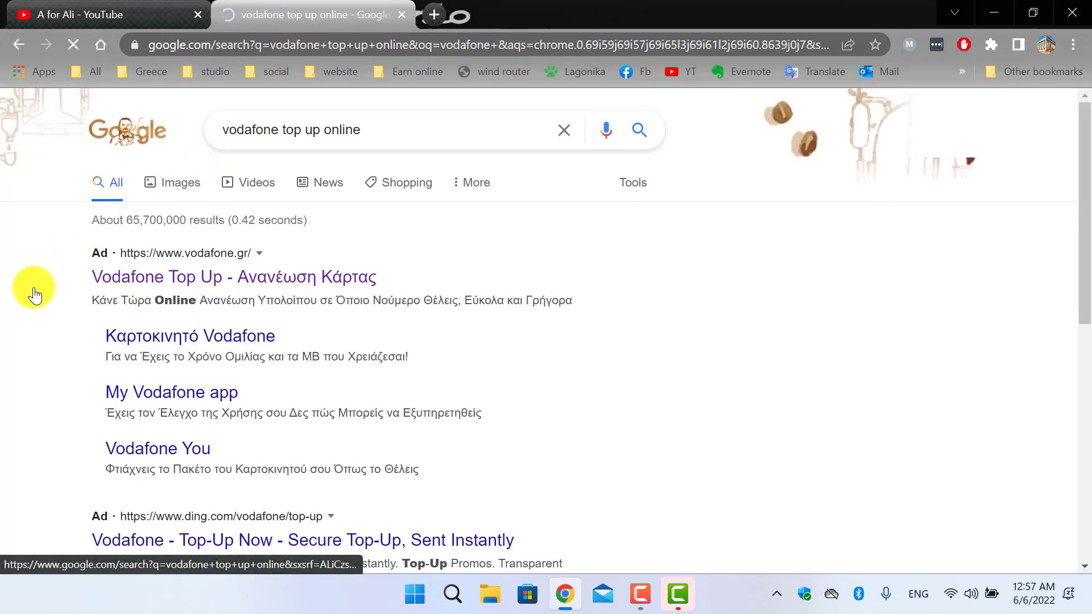
Step: Open the vodafone.gr top-up page "Ανανέωση Χρόνου Ομιλίας" from the search results
{"action": "scroll", "coordinate": [32, 289], "scroll_direction": "down", "scroll_amount": 6}
{"action": "scroll", "coordinate": [32, 289], "scroll_direction": "down", "scroll_amount": 1}
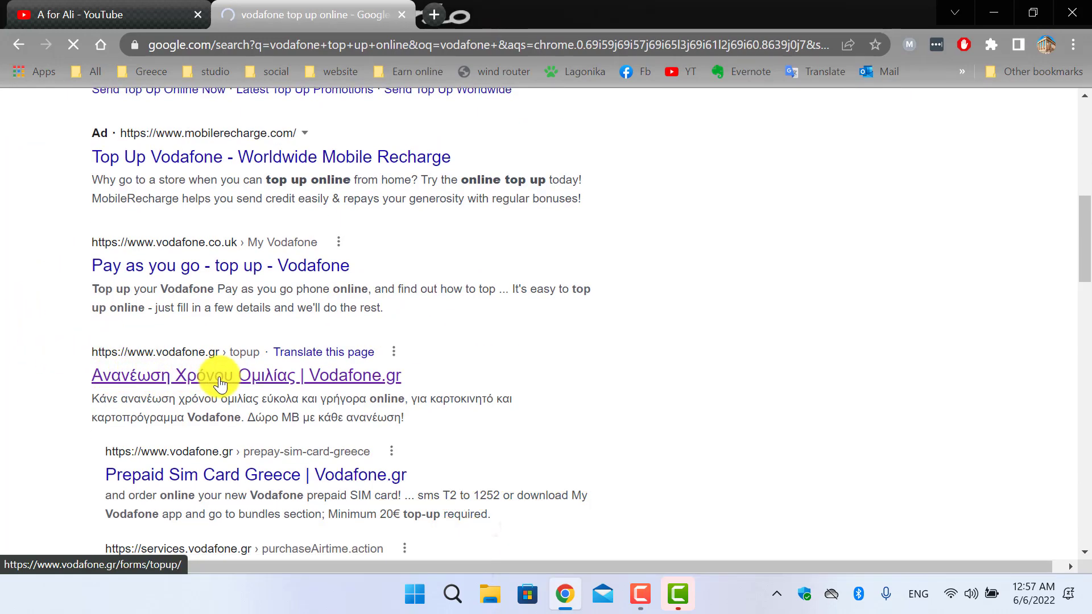
{"action": "left_click", "coordinate": [277, 383]}
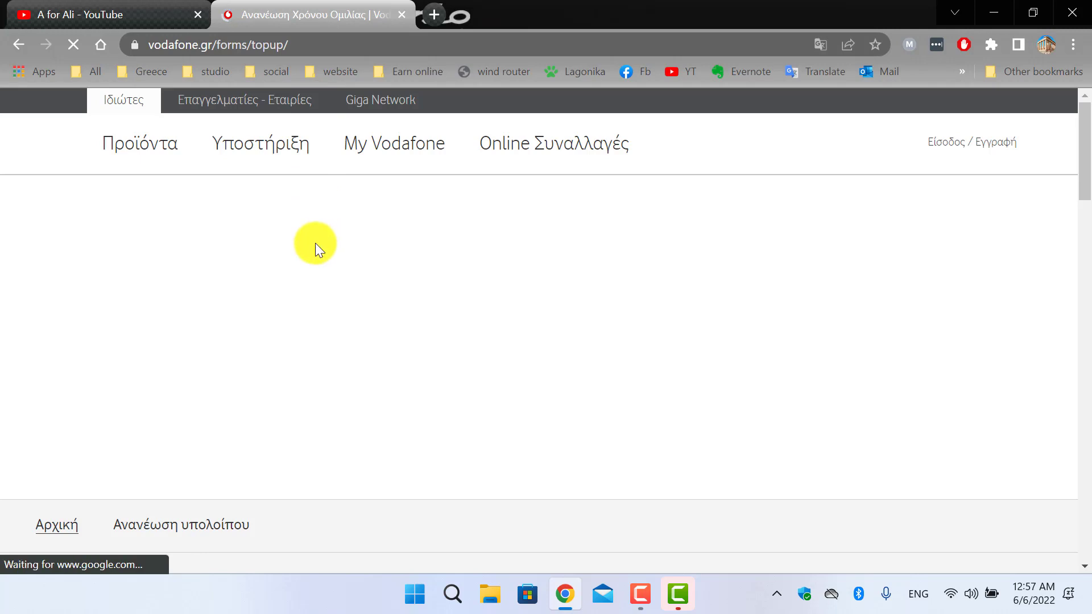
Step: Enter the mobile number to recharge in the top-up form and continue to the renewal details
{"action": "scroll", "coordinate": [315, 244], "scroll_direction": "down", "scroll_amount": 5}
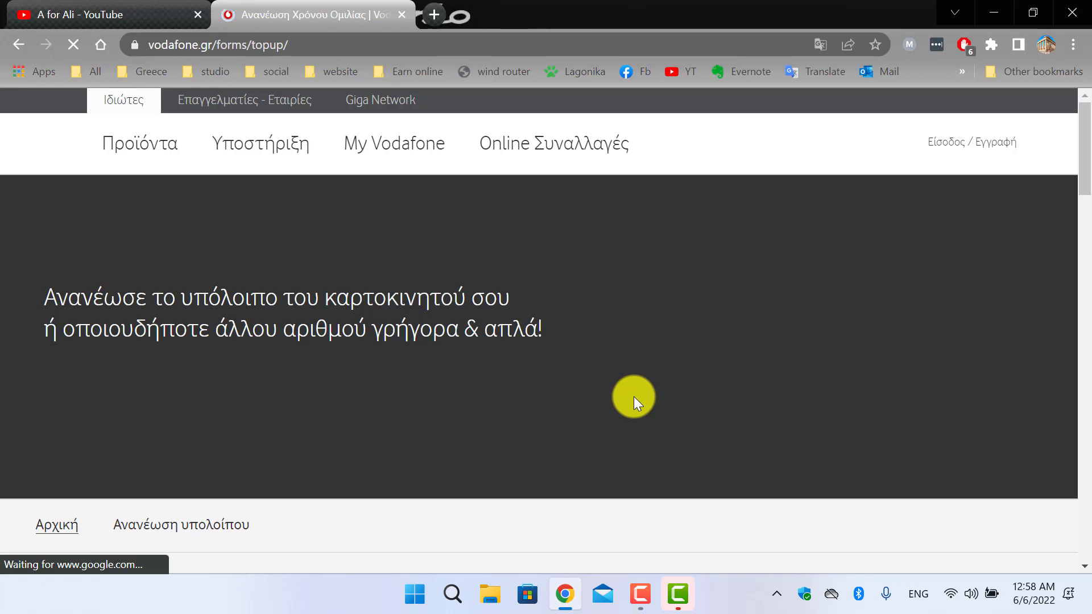
{"action": "scroll", "coordinate": [633, 397], "scroll_direction": "down", "scroll_amount": 7}
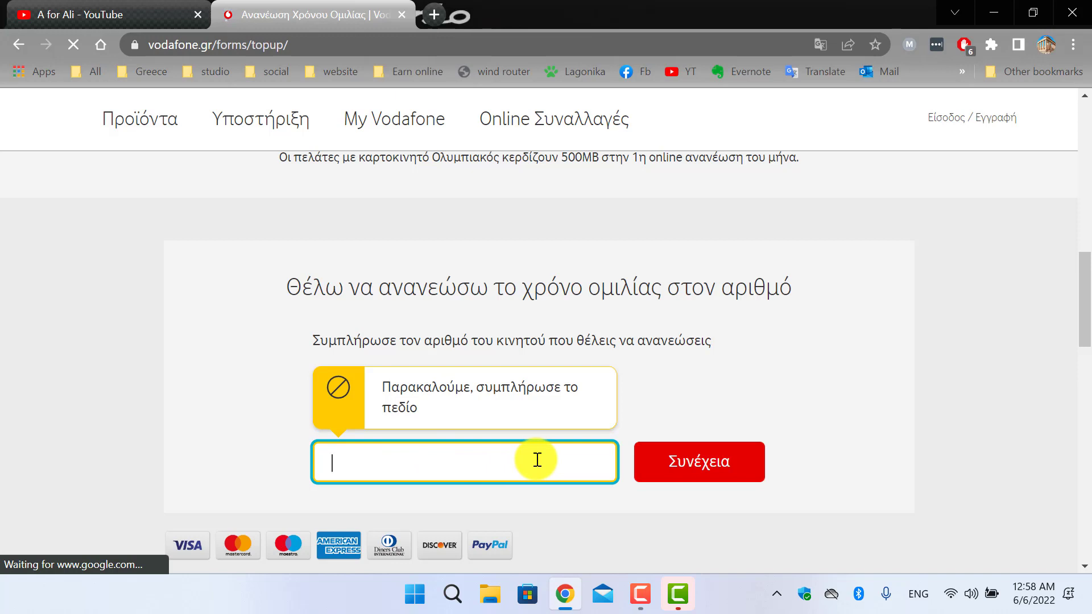
{"action": "left_click", "coordinate": [441, 461]}
{"action": "left_click", "coordinate": [455, 506]}
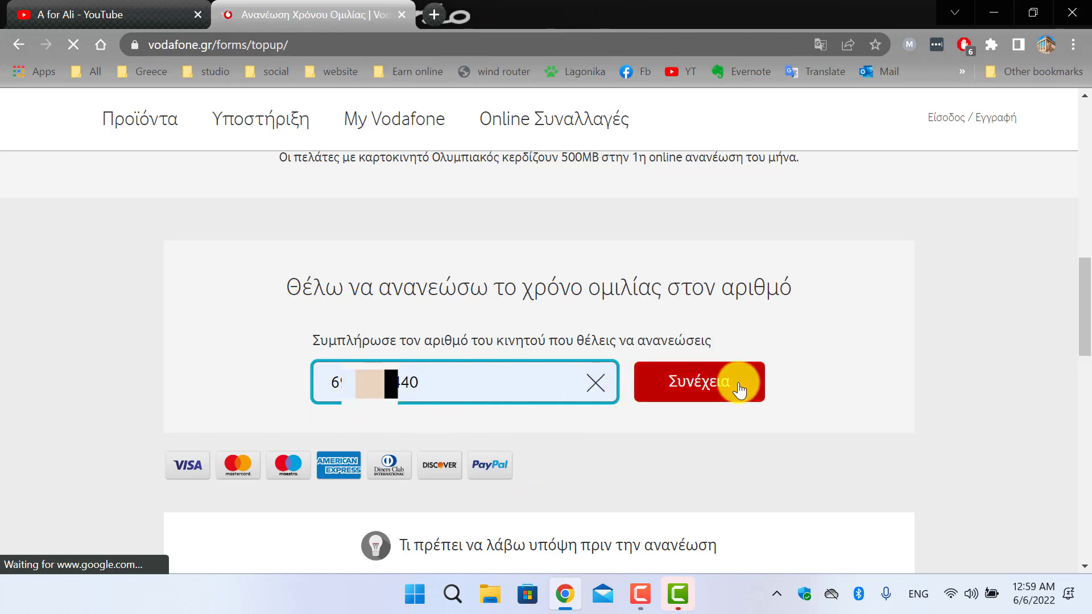
{"action": "left_click", "coordinate": [708, 391]}
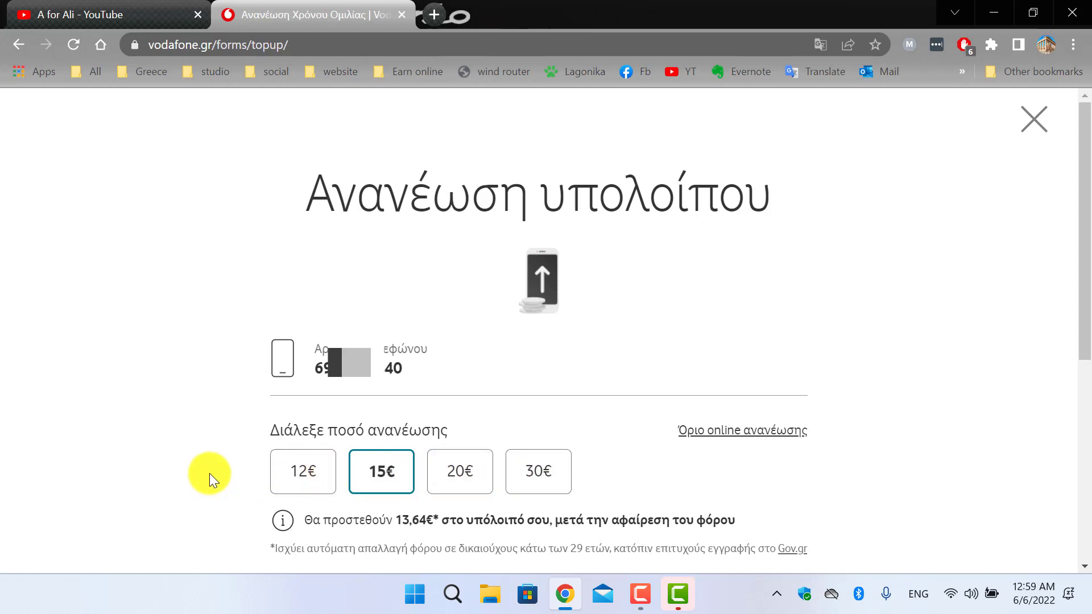
Step: Choose a 12€ top-up amount and credit/debit card (Πιστωτική / Χρεωστική κάρτα) as the payment method
{"action": "left_click", "coordinate": [302, 480]}
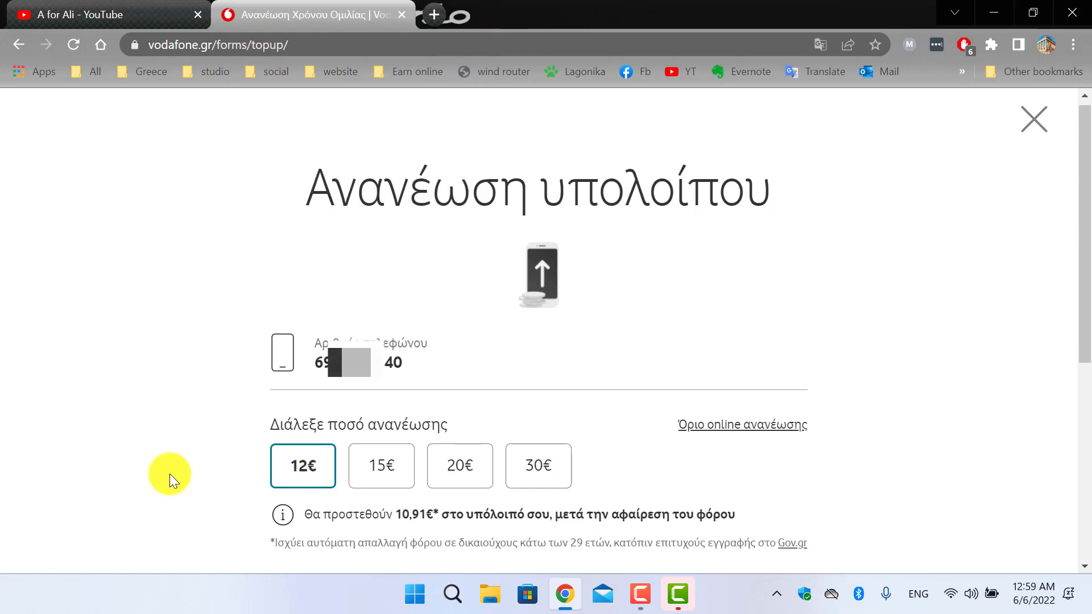
{"action": "scroll", "coordinate": [170, 473], "scroll_direction": "down", "scroll_amount": 4}
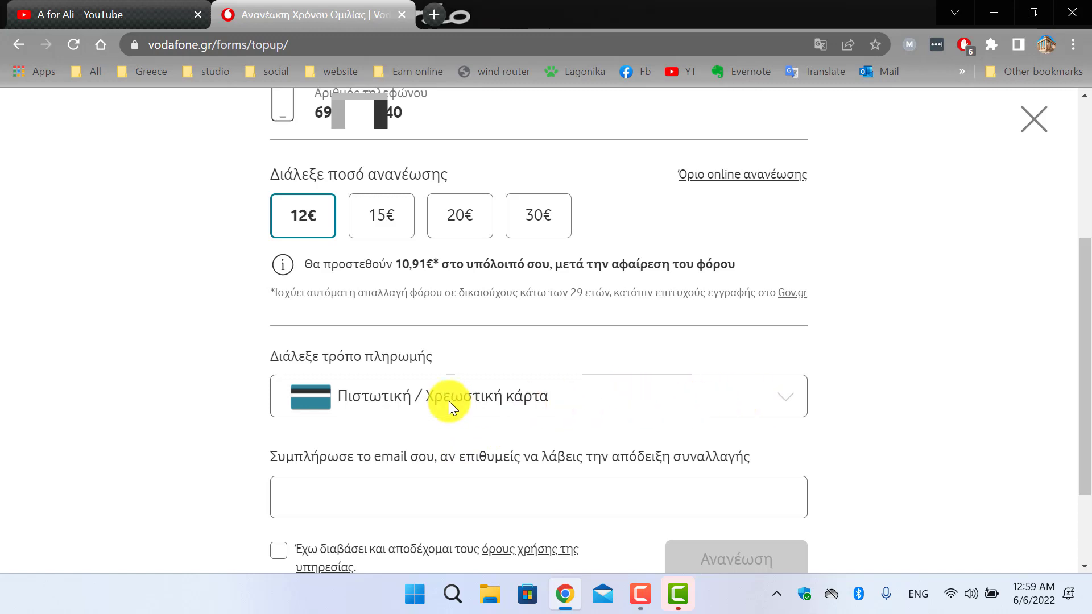
{"action": "left_click", "coordinate": [686, 397]}
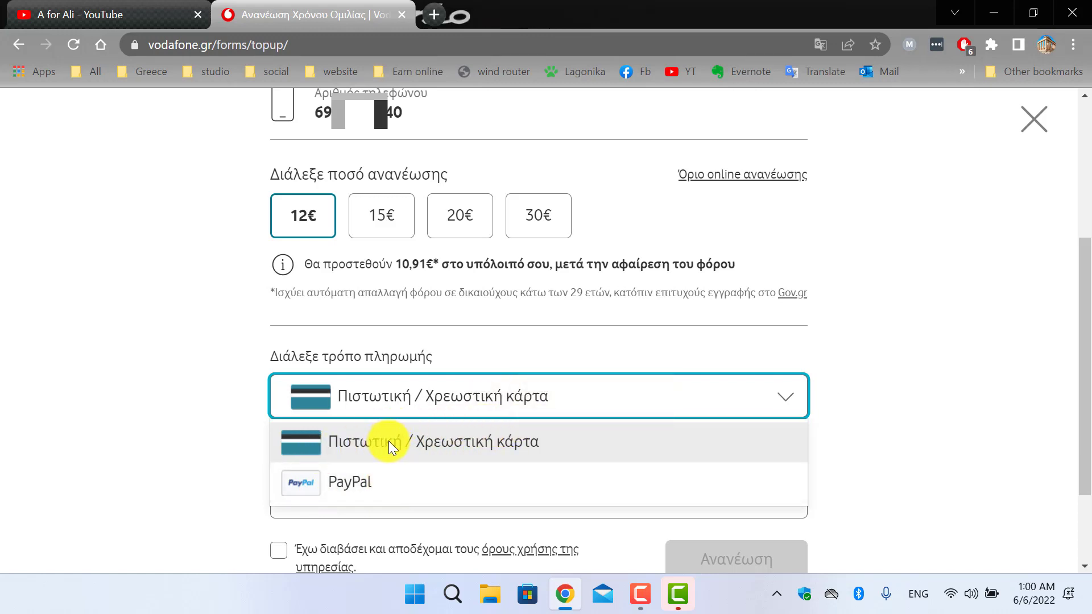
{"action": "left_click", "coordinate": [484, 442]}
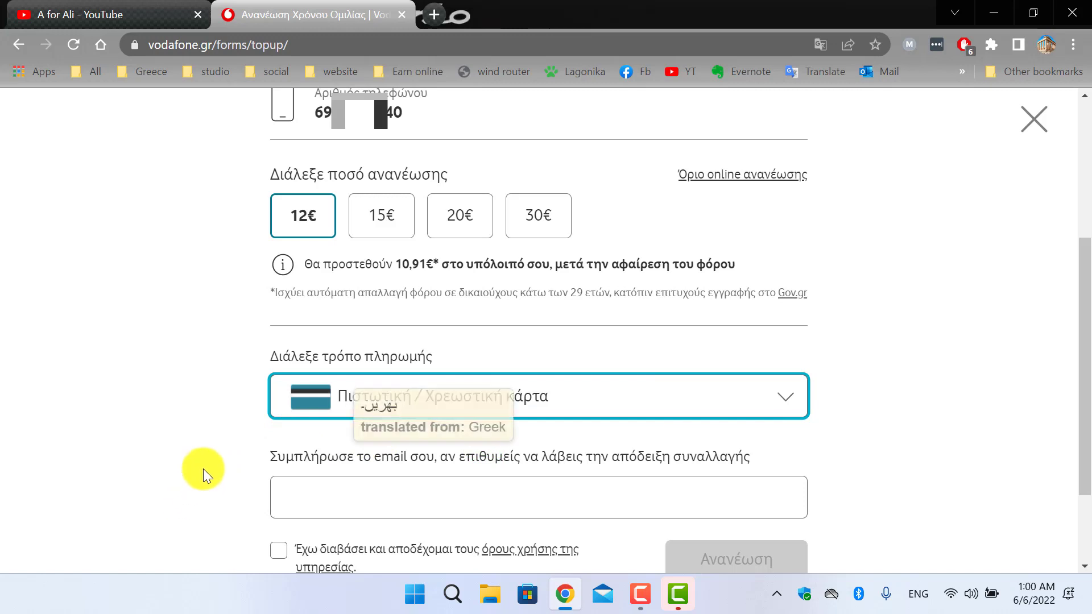
Step: Fill in the e-mail for the receipt, accept the terms of service and submit the renewal
{"action": "left_click", "coordinate": [360, 515]}
{"action": "key", "text": "ctrl+v"}
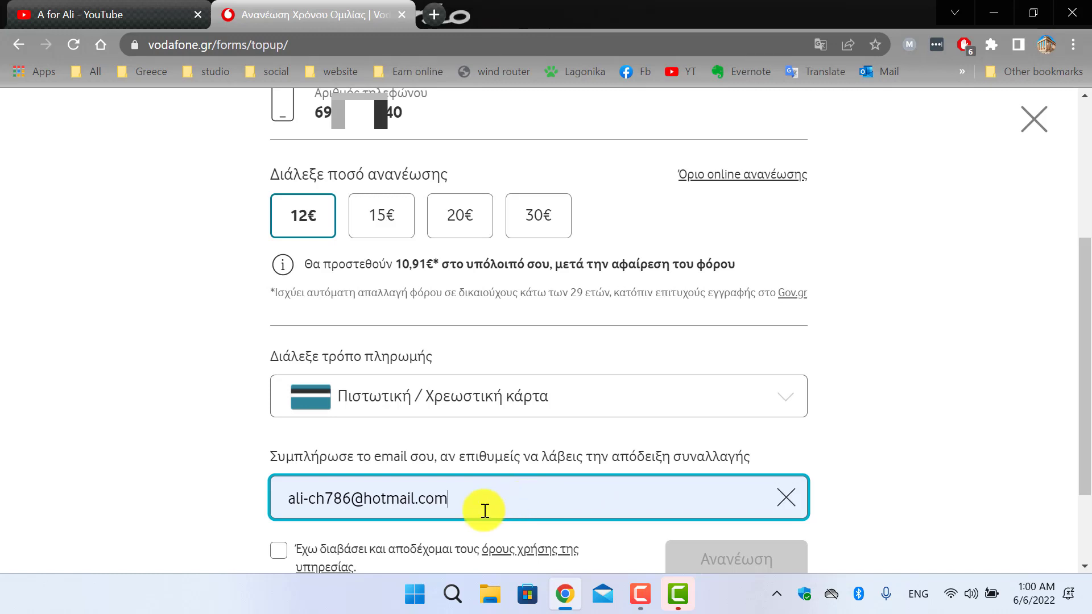
{"action": "left_click", "coordinate": [278, 550]}
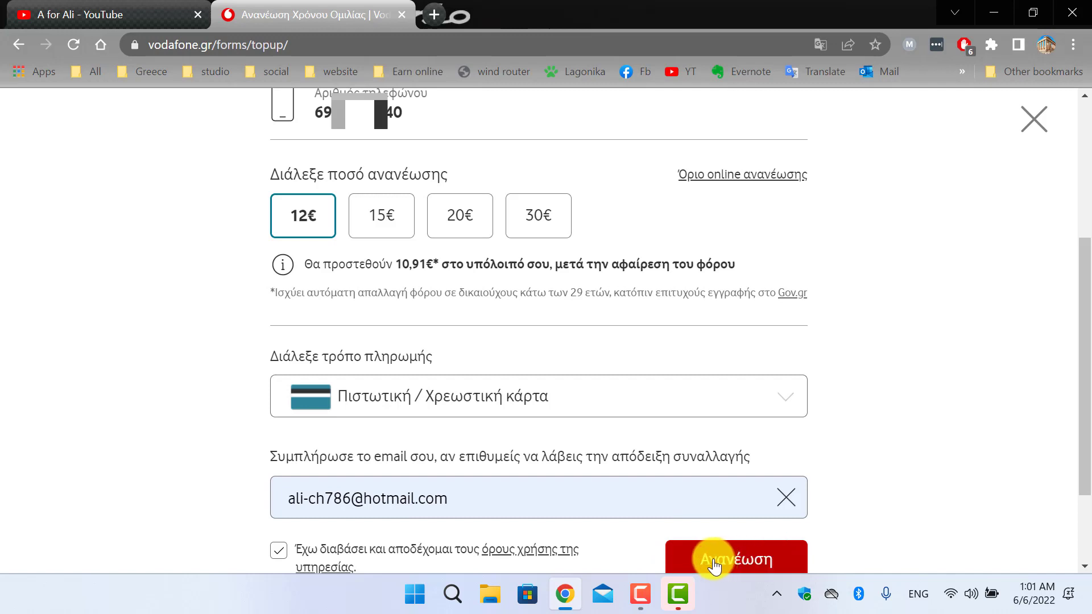
{"action": "left_click", "coordinate": [733, 567]}
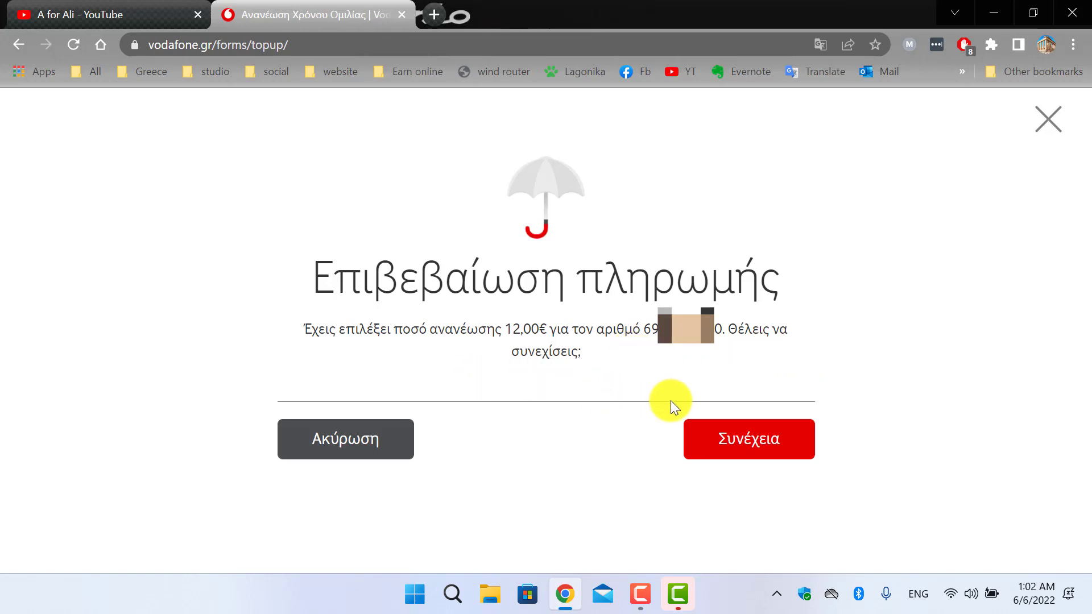
Step: Confirm the 12,00€ top-up payment to proceed to the card payment form
{"action": "left_click", "coordinate": [755, 444]}
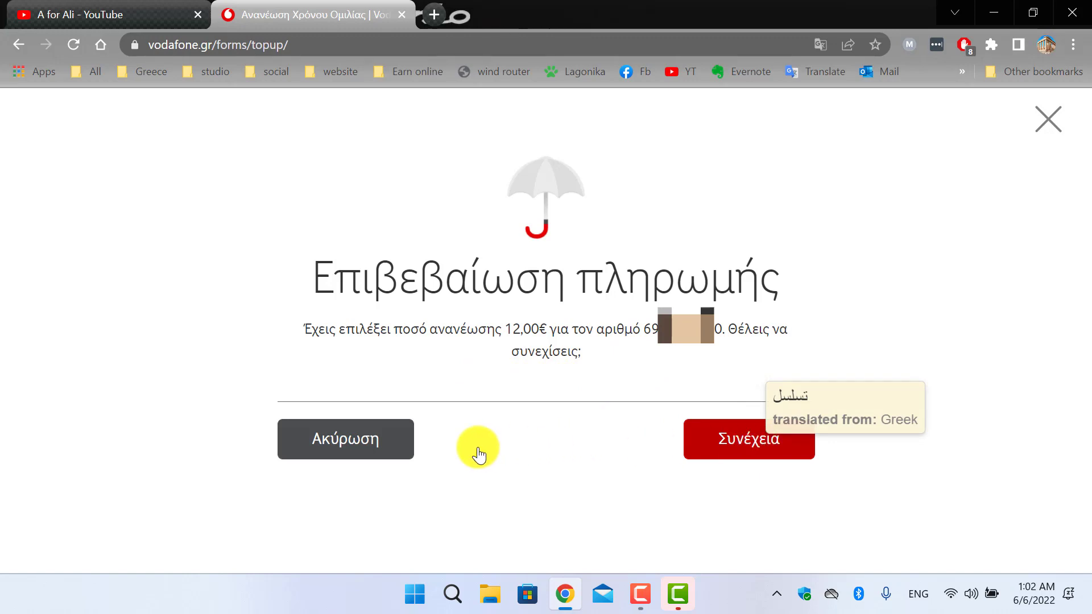
{"action": "mouse_move", "coordinate": [371, 455]}
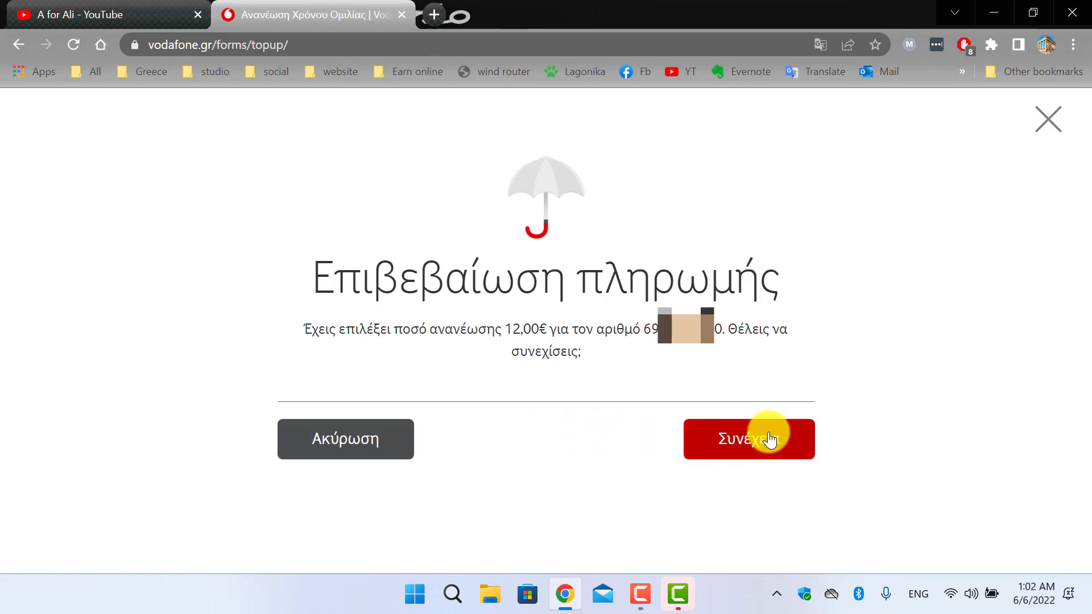
{"action": "left_click", "coordinate": [743, 448]}
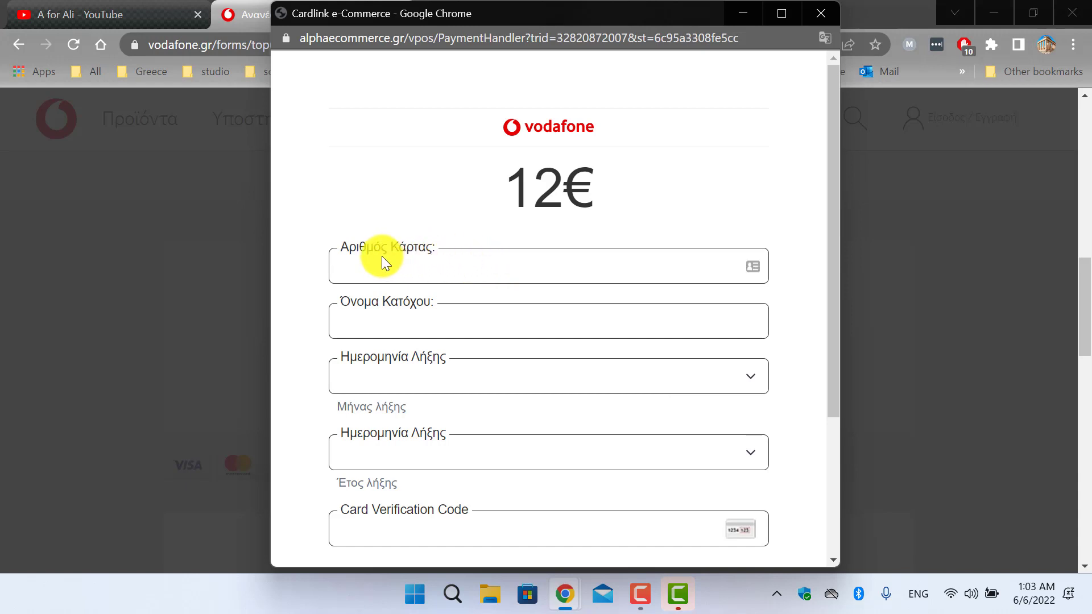
Step: Enter the card number and the cardholder's name in the payment form, declining to save the card to the Google Account
{"action": "left_click", "coordinate": [493, 268]}
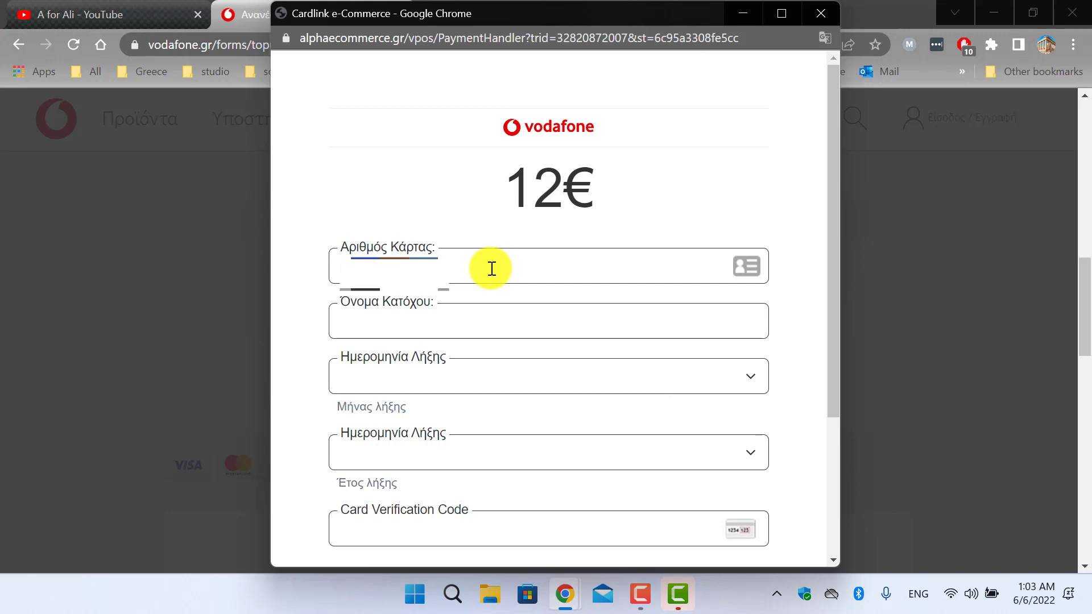
{"action": "type", "text": "39"}
{"action": "left_click", "coordinate": [438, 325]}
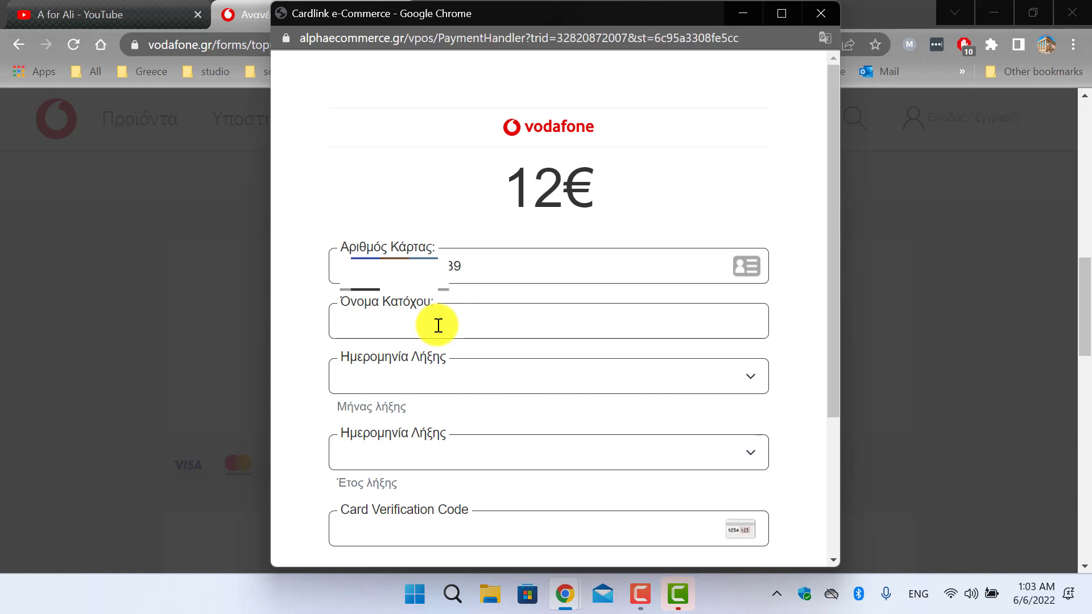
{"action": "left_click", "coordinate": [437, 325]}
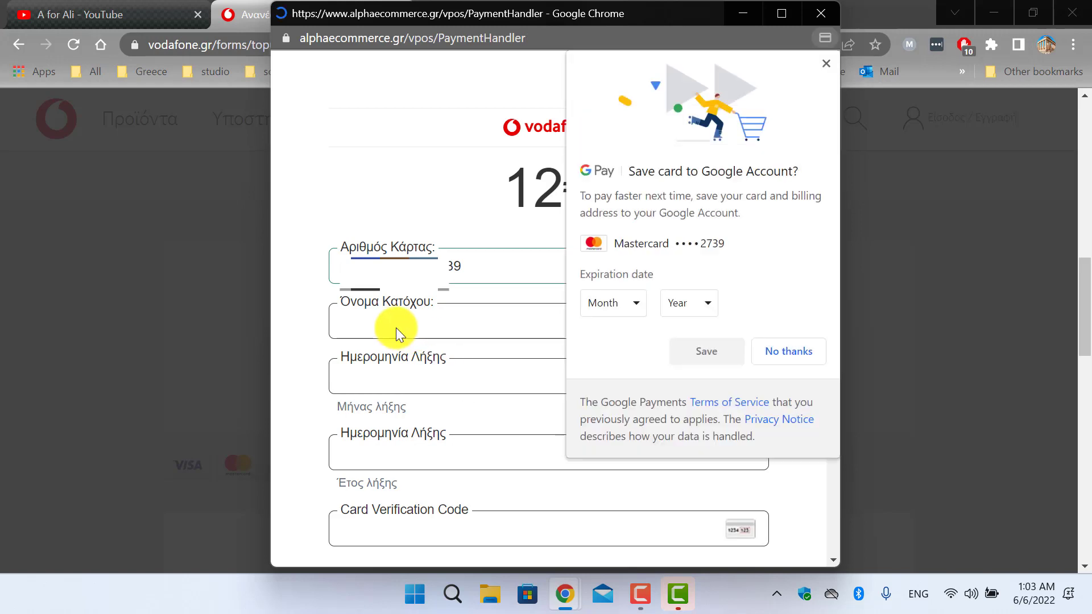
{"action": "left_click", "coordinate": [785, 350]}
{"action": "left_click", "coordinate": [471, 315]}
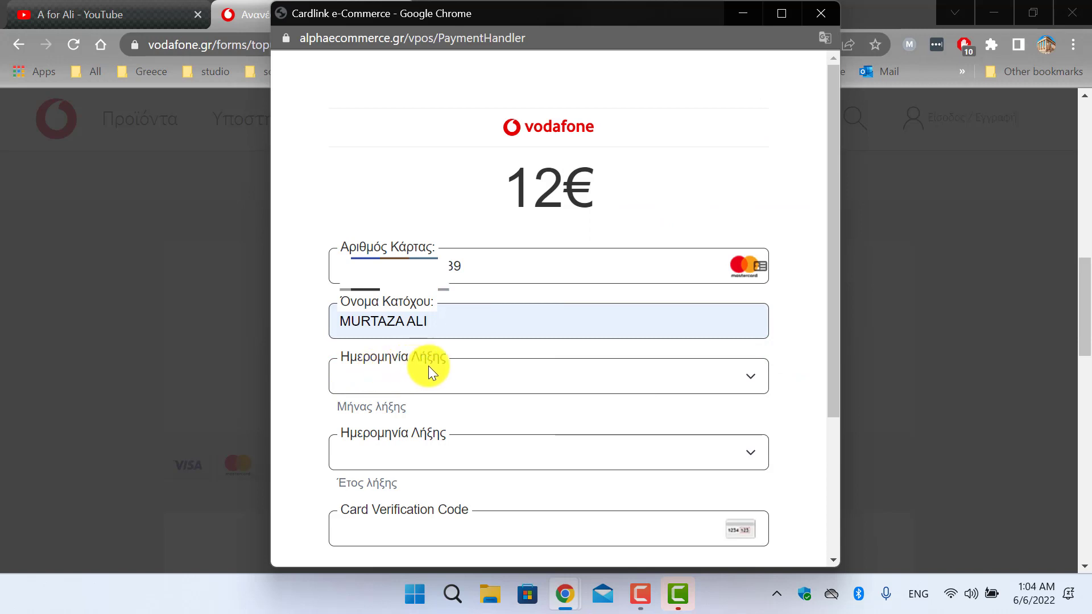
Step: Select the card's expiry month and expiry year in the payment form
{"action": "left_click", "coordinate": [397, 374]}
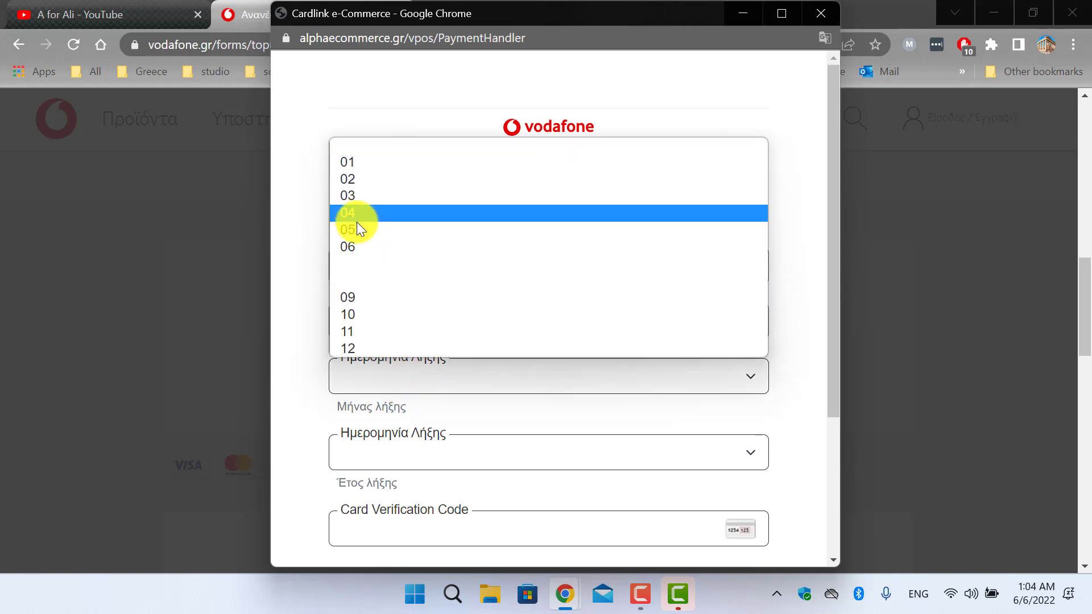
{"action": "left_click", "coordinate": [350, 264]}
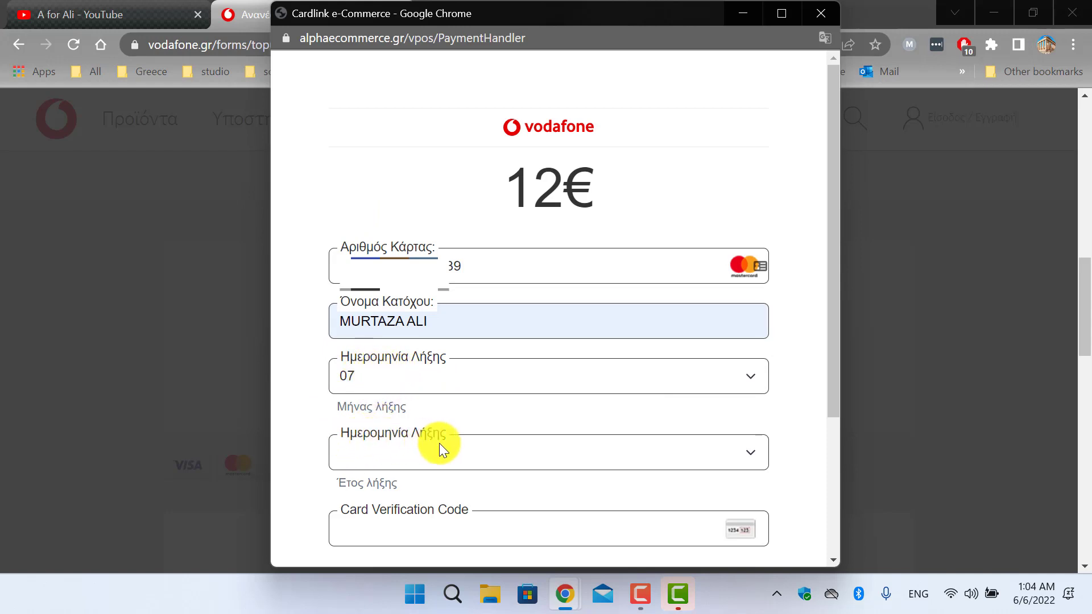
{"action": "left_click", "coordinate": [383, 453]}
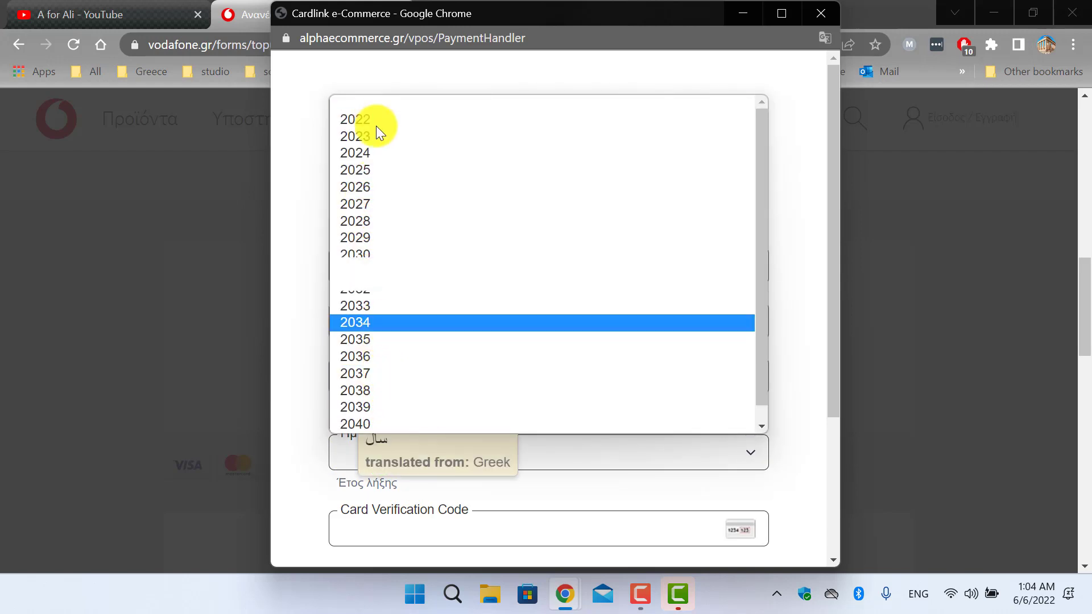
{"action": "left_click", "coordinate": [370, 169]}
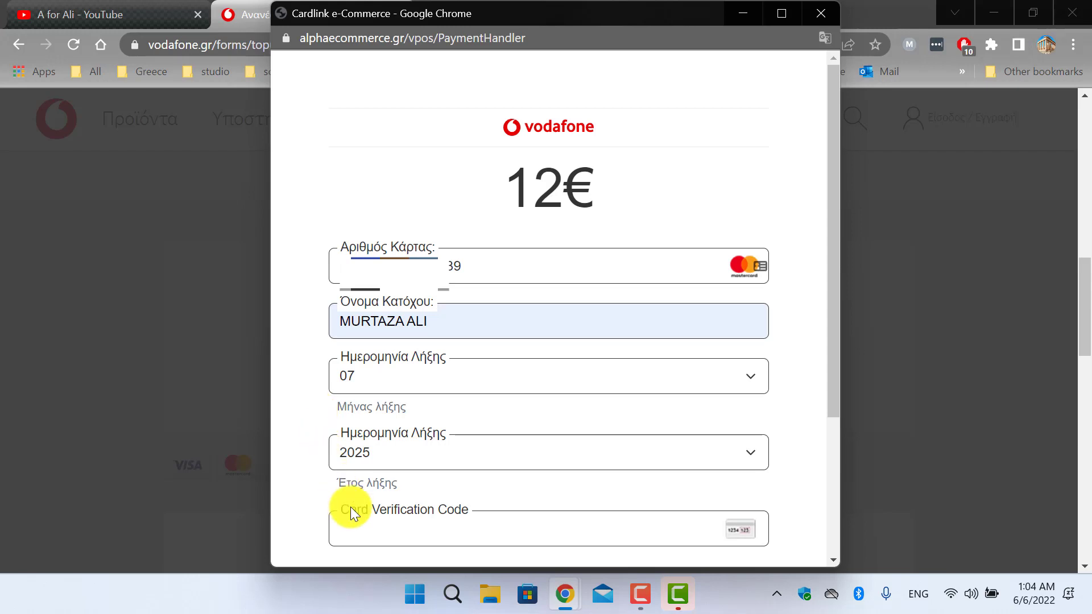
Step: Enter the card verification code and submit the 12€ payment (Πληρωμή)
{"action": "left_click", "coordinate": [406, 533]}
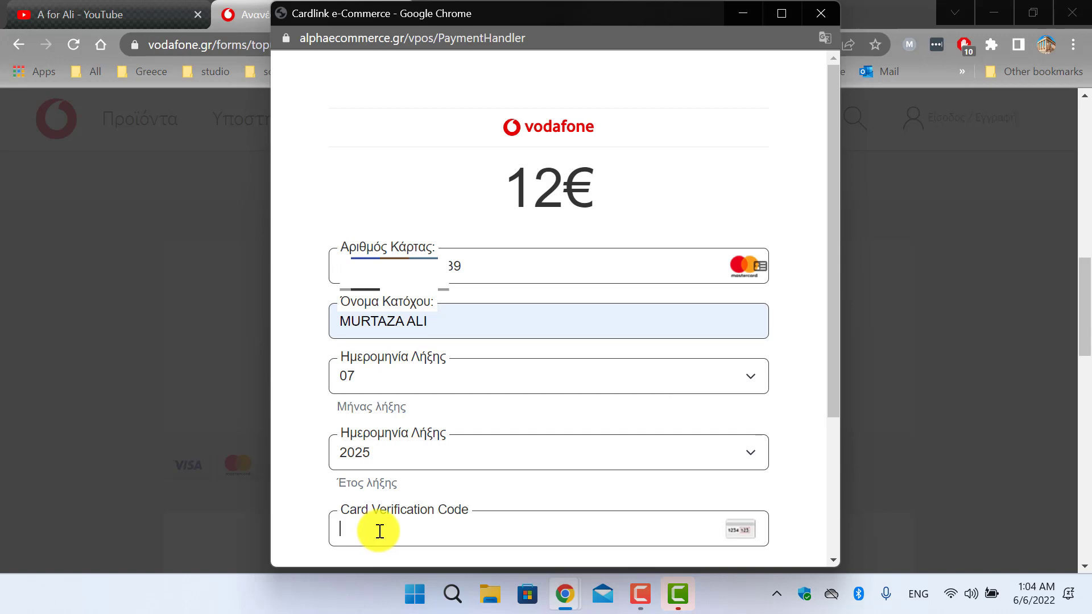
{"action": "left_click", "coordinate": [379, 530]}
{"action": "type", "text": "6"}
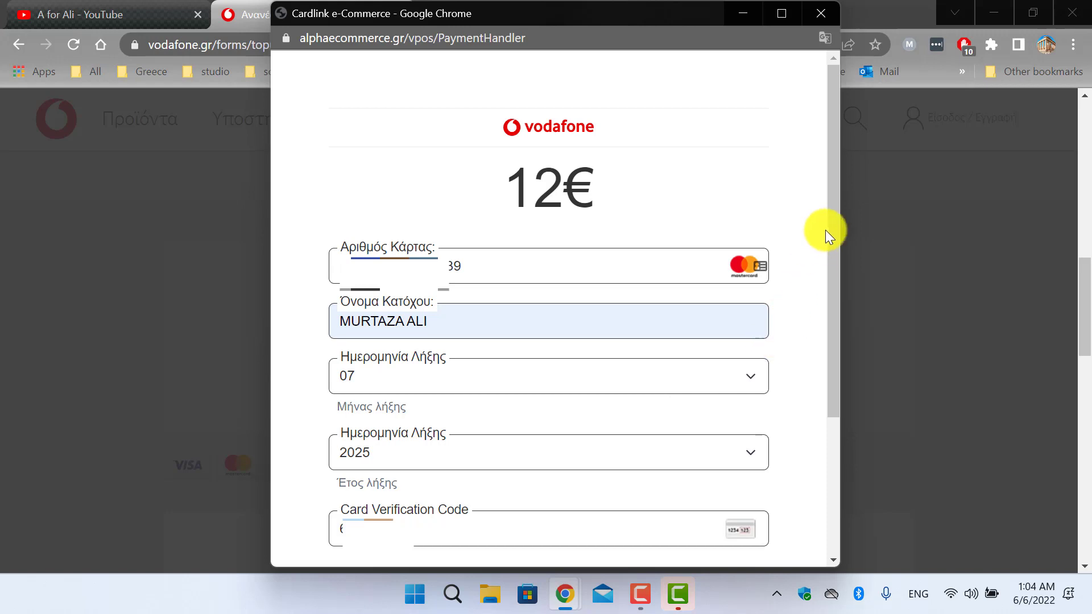
{"action": "left_click_drag", "start_coordinate": [833, 191], "coordinate": [834, 299]}
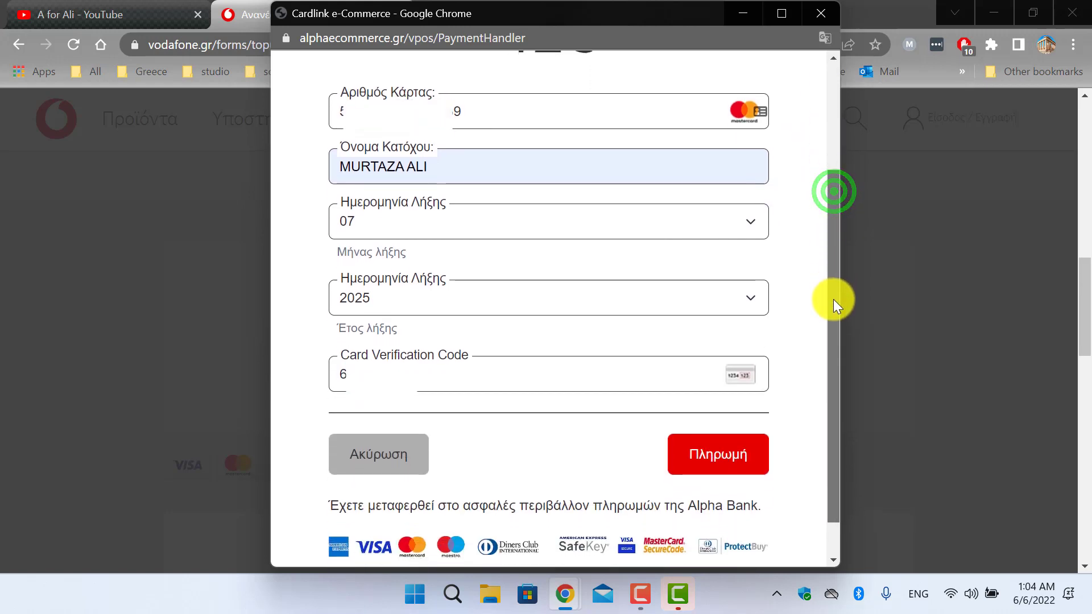
{"action": "left_click", "coordinate": [715, 458]}
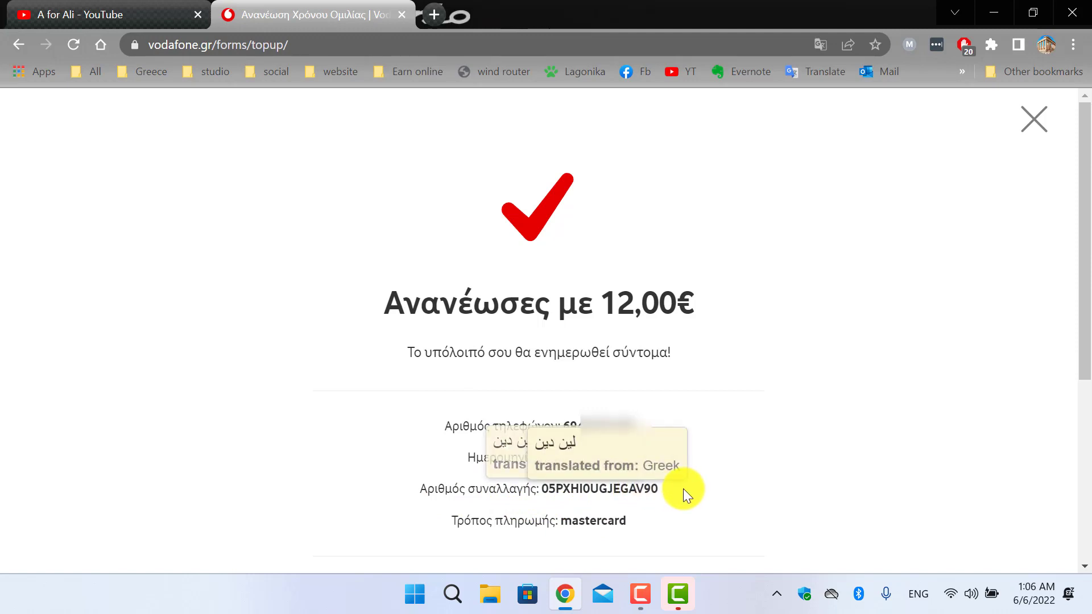
Step: View the print preview of the top-up transaction (Εκτύπωση συναλλαγής) and close it without printing
{"action": "scroll", "coordinate": [683, 489], "scroll_direction": "down", "scroll_amount": 5}
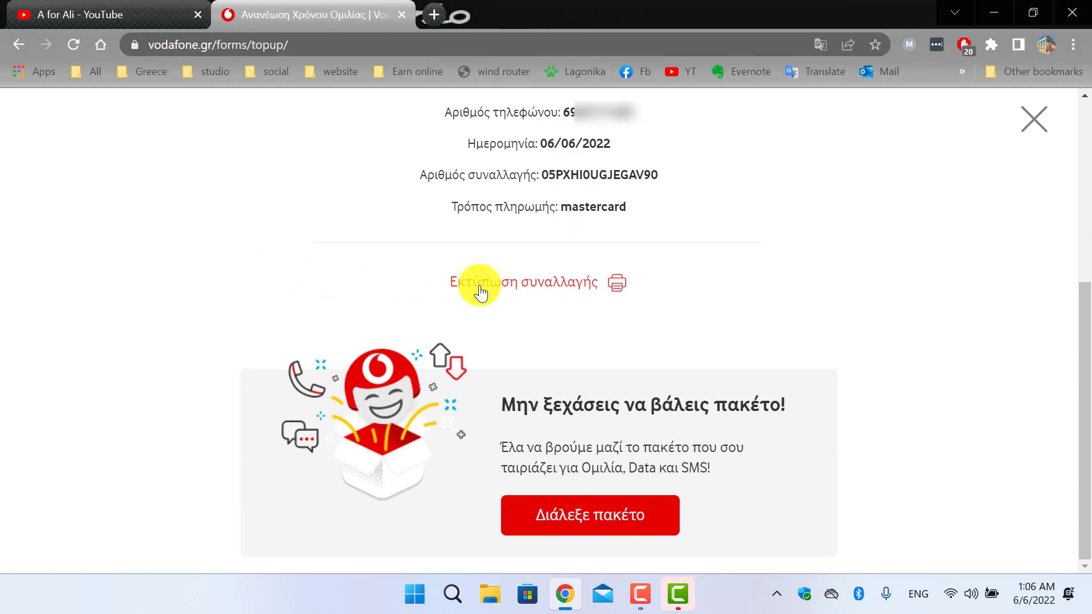
{"action": "left_click", "coordinate": [570, 288]}
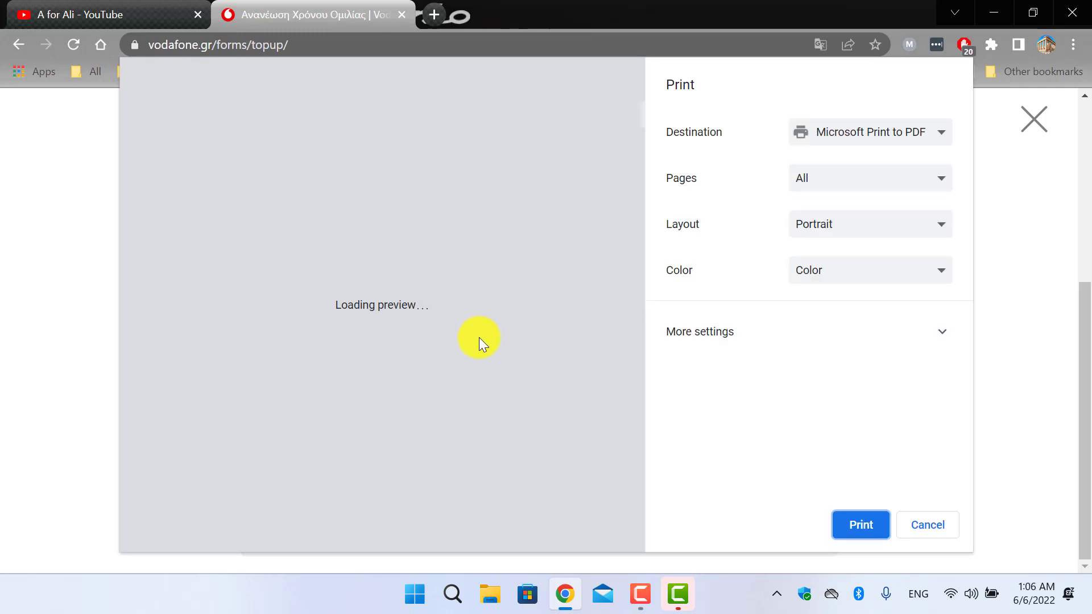
{"action": "key", "text": "Escape"}
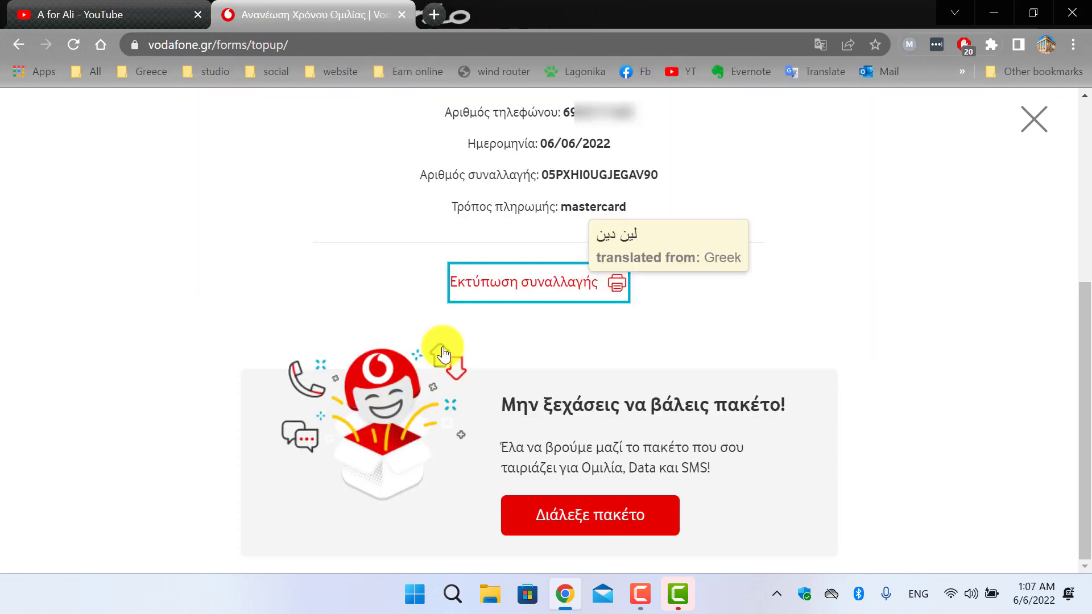